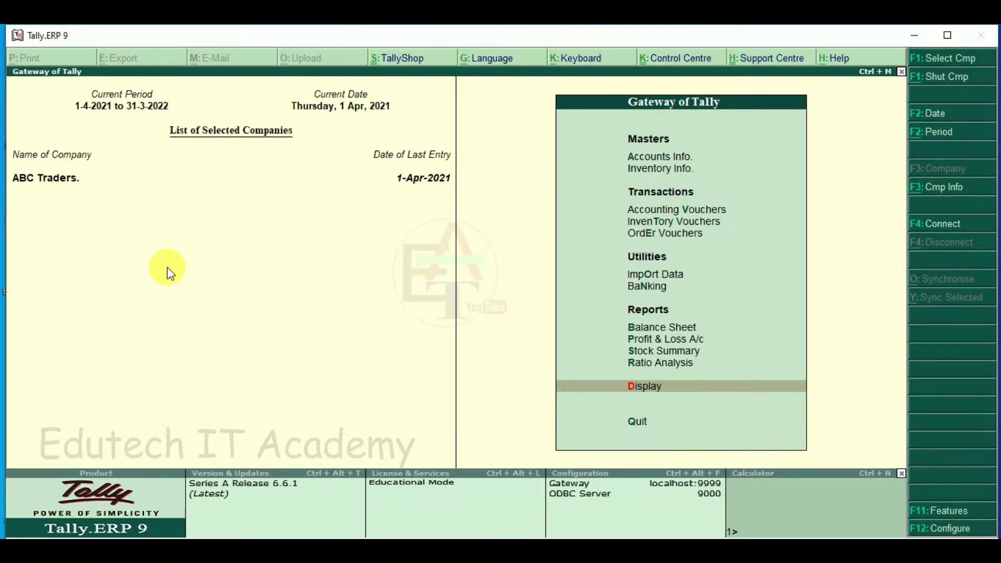
# Maximize the Tally.ERP 9 window, then switch to the Word bill.
pyautogui.click(955, 38)
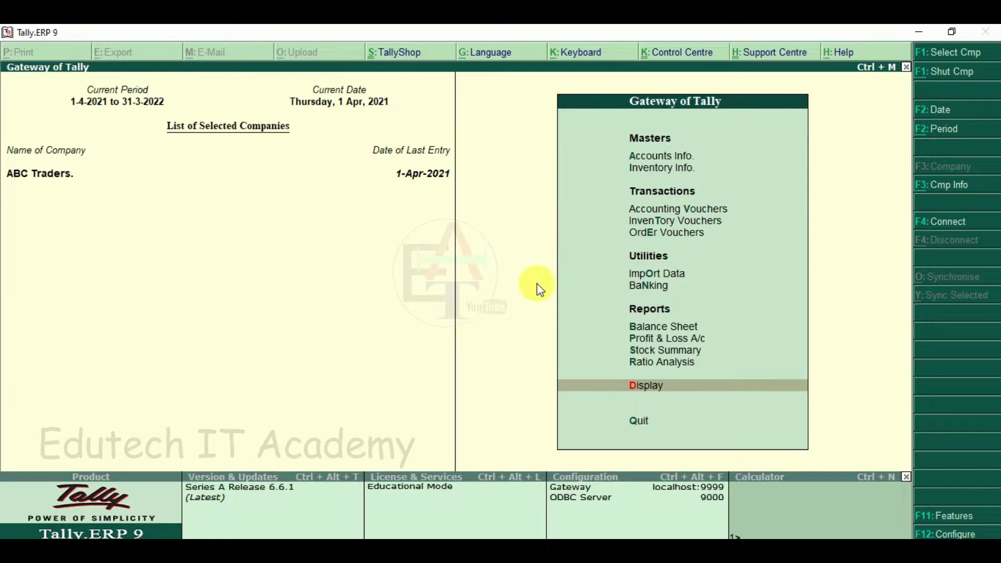
pyautogui.hotkey('alt', 'Tab')
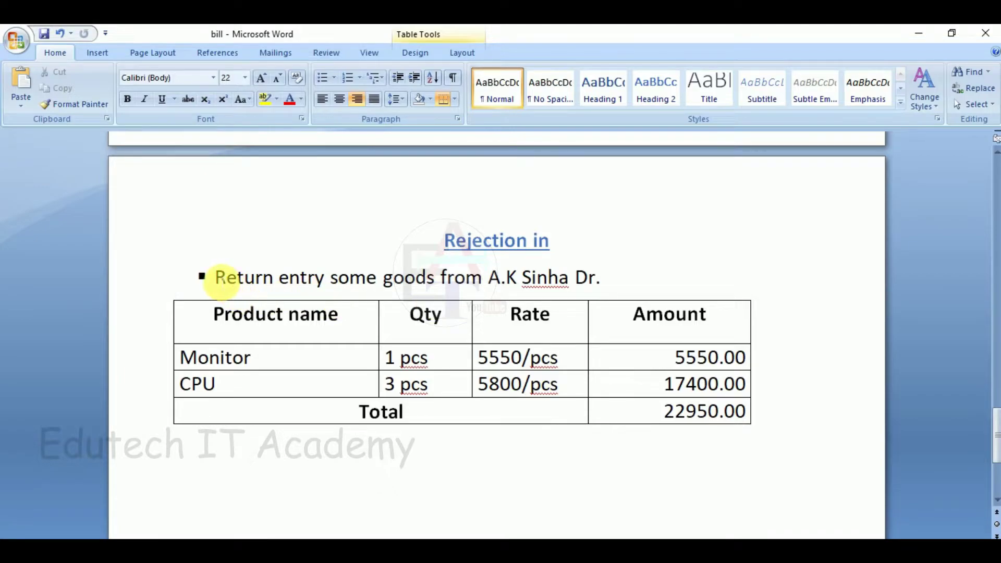
# Review the bill's return details: Monitor 1 at 5550, the CPU row, and the 22950 total.
pyautogui.moveTo(216, 277)
pyautogui.mouseDown()
pyautogui.moveTo(608, 279)
pyautogui.moveTo(494, 295)
pyautogui.mouseUp()
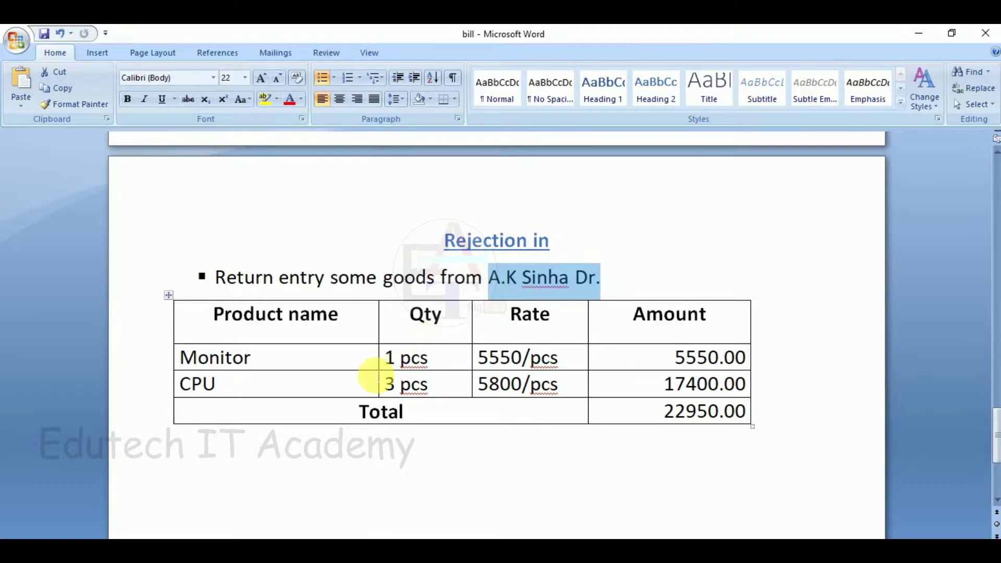
pyautogui.click(264, 364)
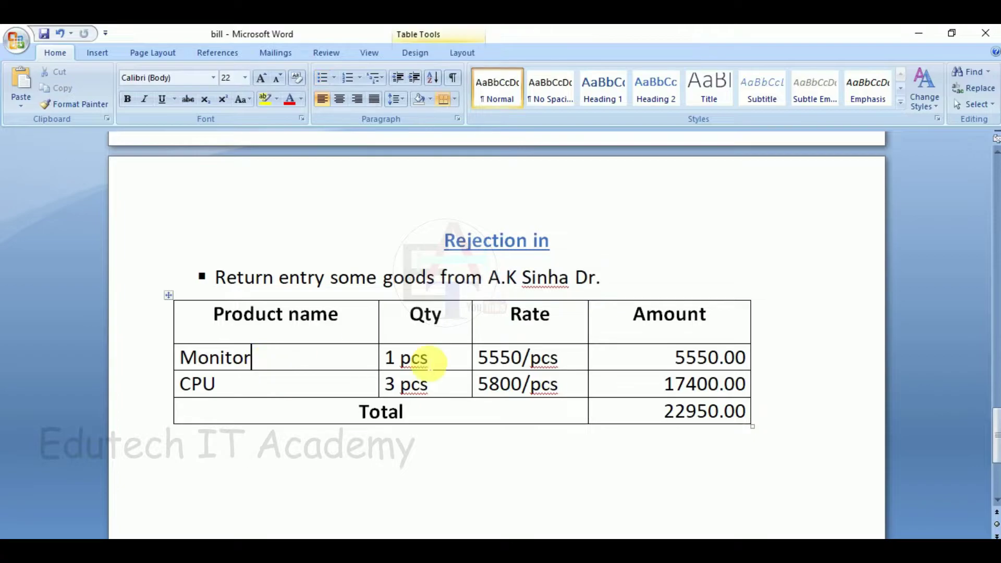
pyautogui.doubleClick(391, 359)
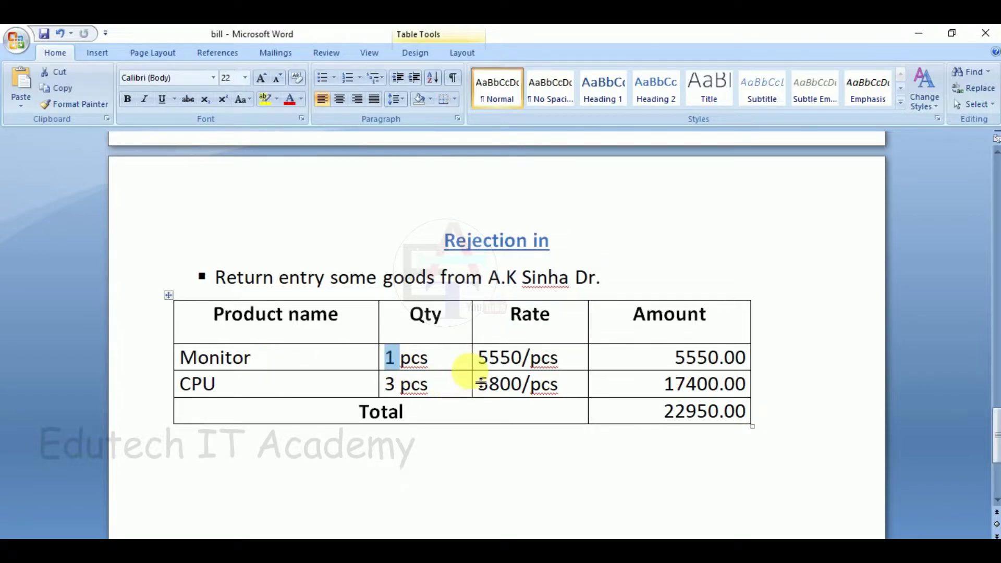
pyautogui.moveTo(479, 359); pyautogui.dragTo(499, 359)
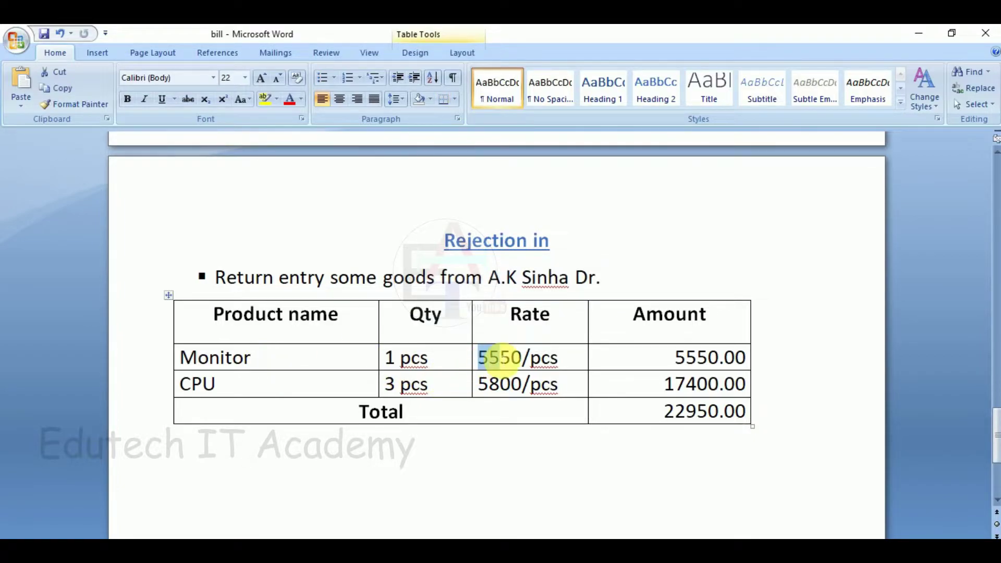
pyautogui.click(227, 391)
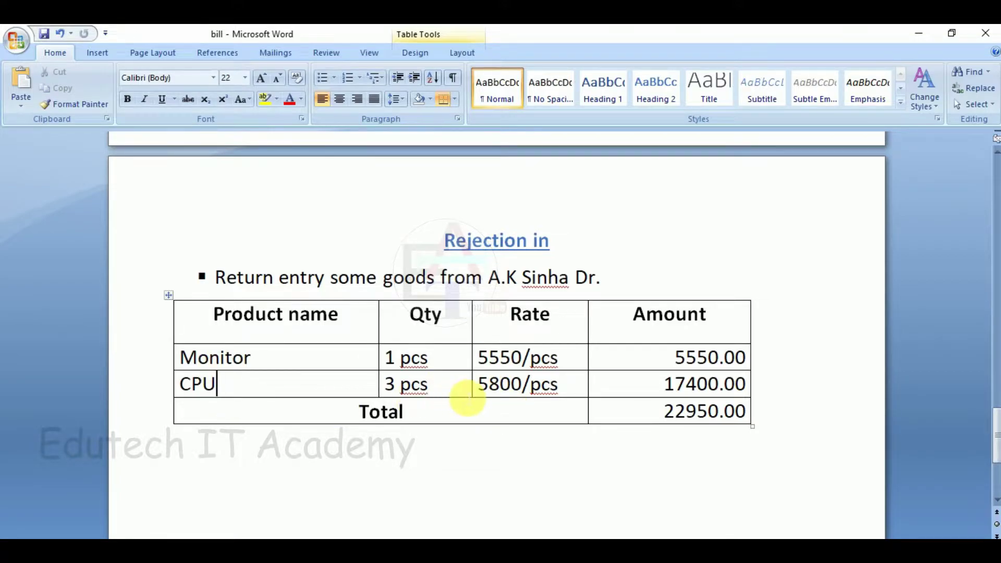
pyautogui.moveTo(478, 384); pyautogui.dragTo(532, 401)
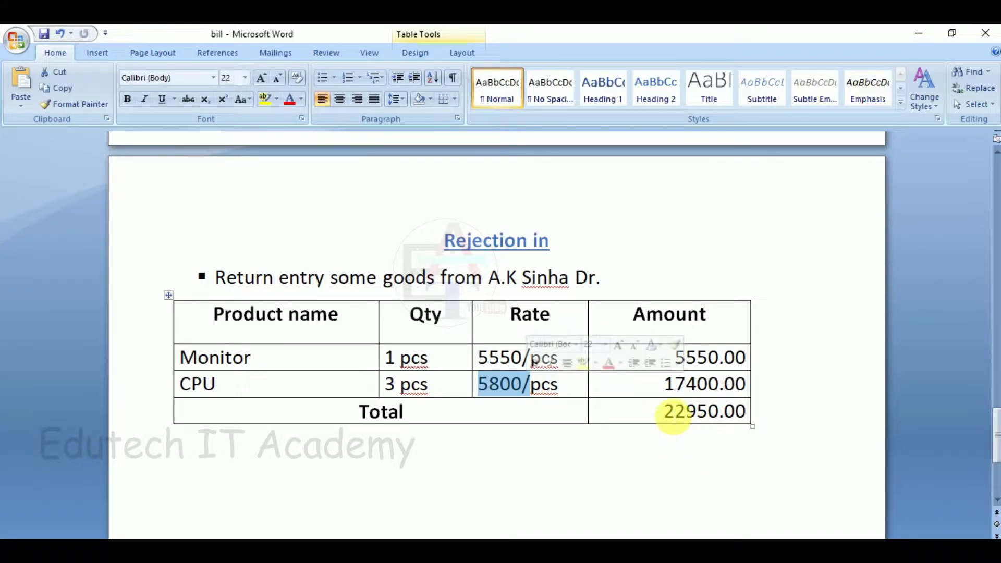
pyautogui.moveTo(665, 412); pyautogui.dragTo(713, 412)
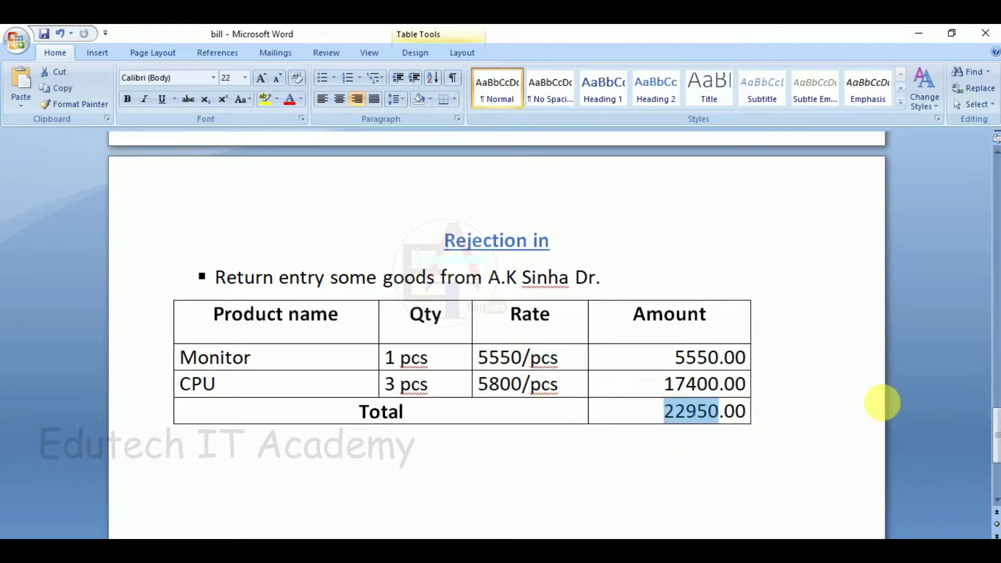
pyautogui.click(717, 470)
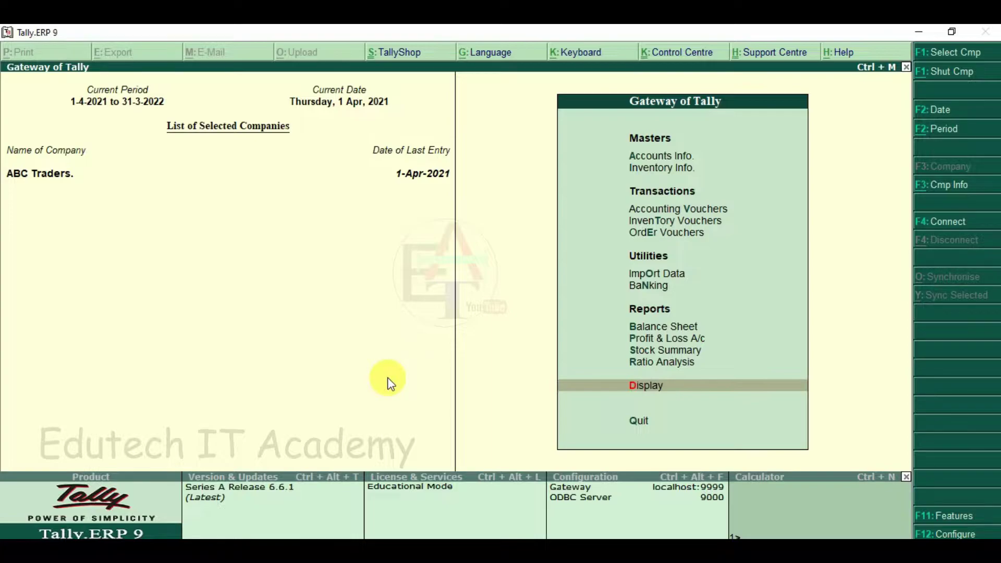
pyautogui.press('F11')
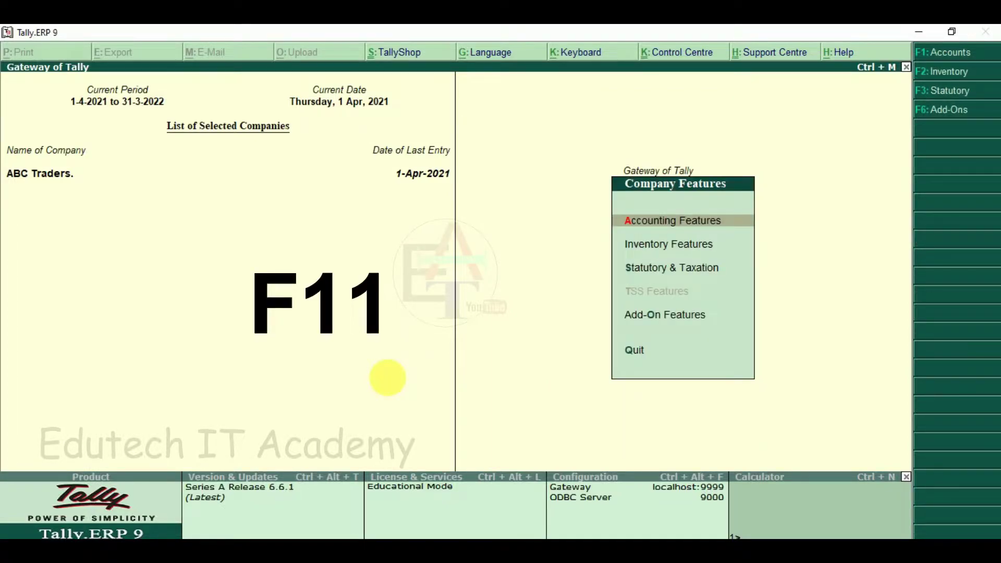
pyautogui.press('F2')
pyautogui.press('Return')
pyautogui.press('Return')
pyautogui.press('Return')
pyautogui.press('Return')
pyautogui.press('Return')
pyautogui.press('Return')
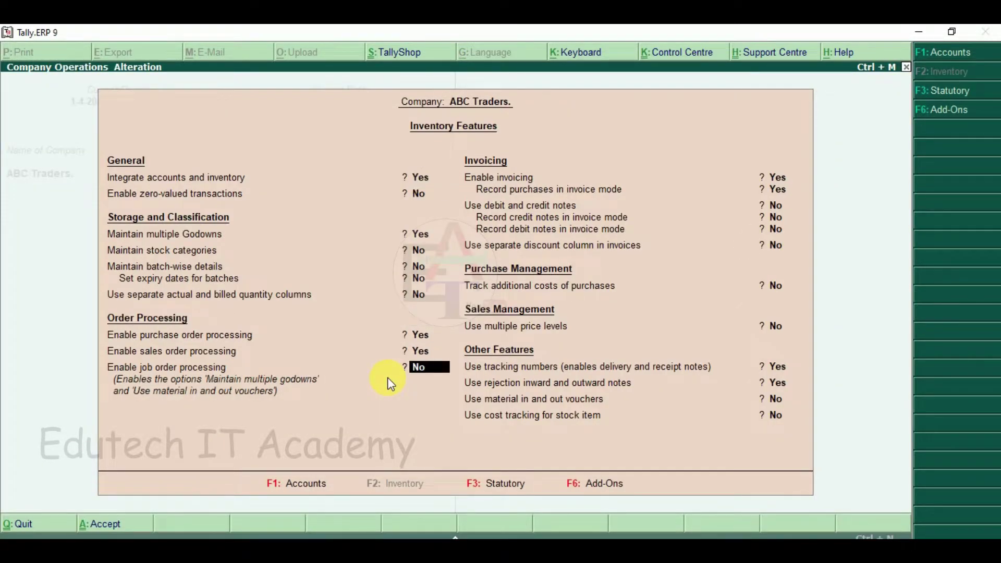
pyautogui.press('Return')
pyautogui.press('Return')
pyautogui.press('Return')
pyautogui.press('Return')
pyautogui.press('Return')
pyautogui.press('Return')
pyautogui.press('Return')
pyautogui.press('Return')
pyautogui.press('Return')
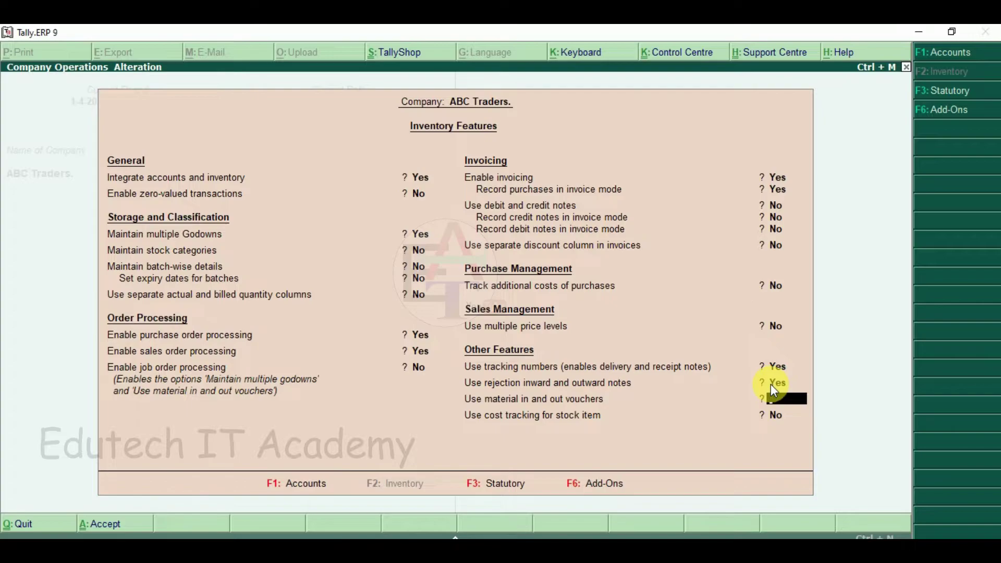
pyautogui.press('Return')
pyautogui.press('Return')
pyautogui.press('Escape')
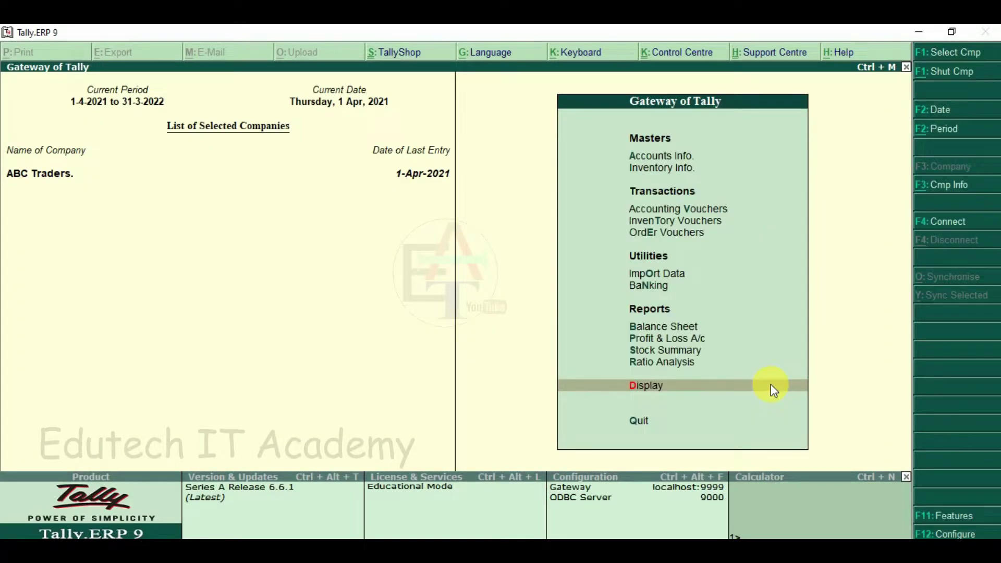
# Open voucher entry and switch to a Rejections In voucher with Ctrl+F6.
pyautogui.press('Up')
pyautogui.press('Up')
pyautogui.press('Up')
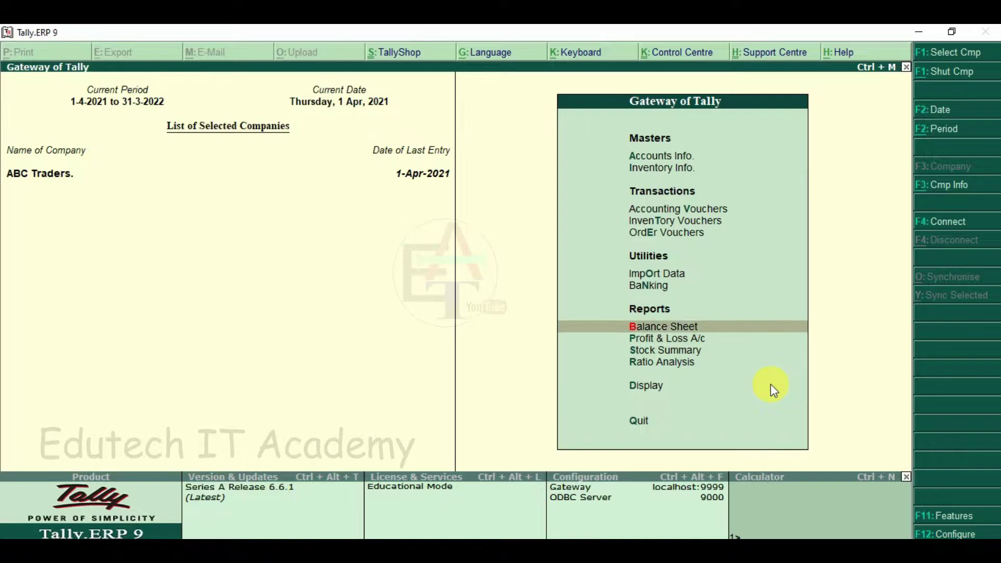
pyautogui.press('Up')
pyautogui.press('Up')
pyautogui.press('Up')
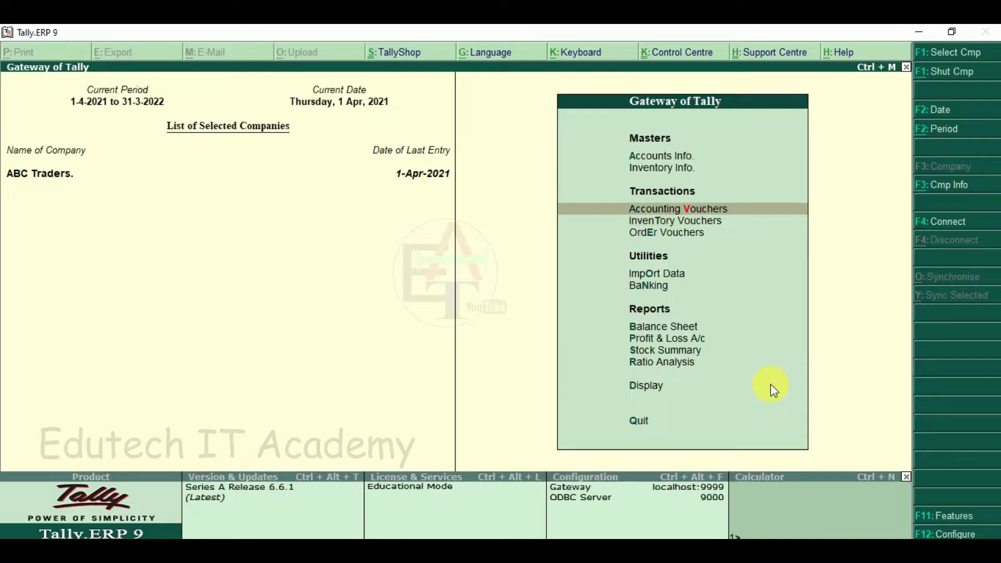
pyautogui.press('Return')
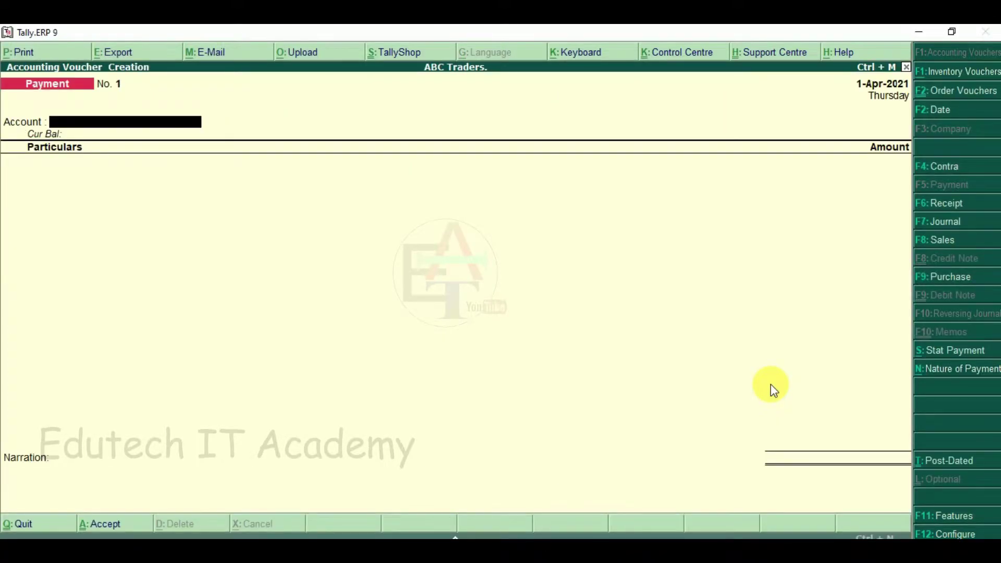
pyautogui.hotkey('ctrl', 'F6')
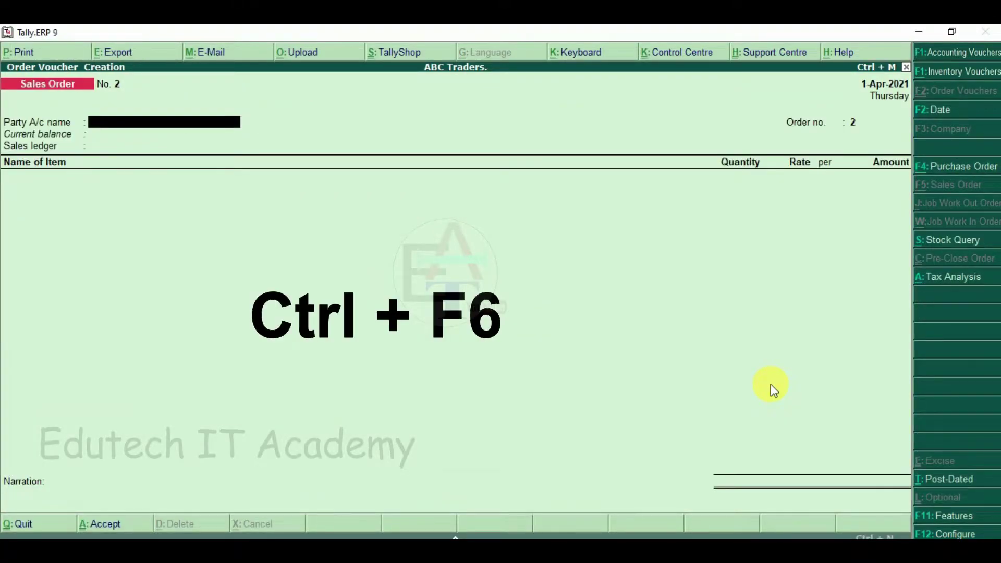
pyautogui.hotkey('ctrl', 'F6')
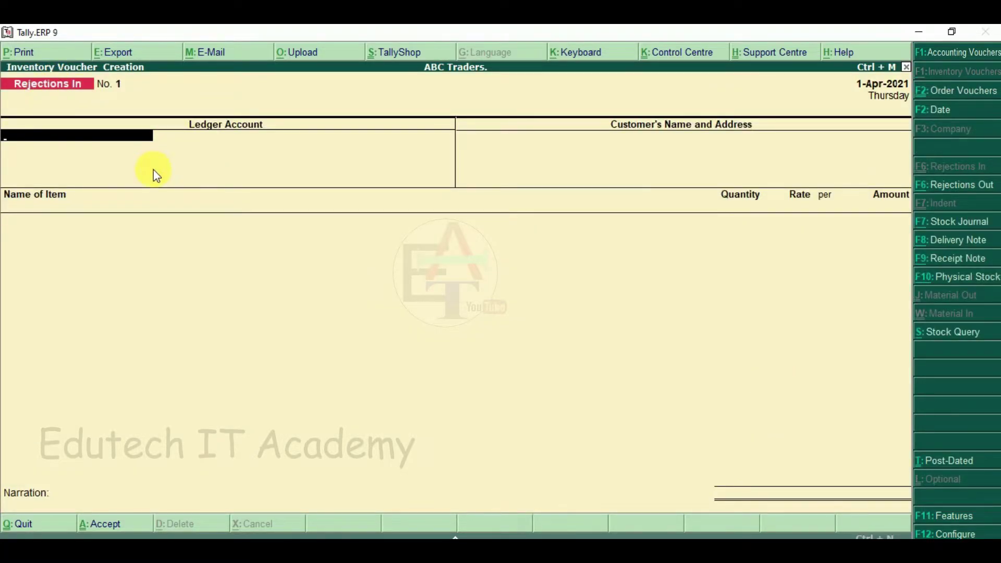
# Select the customer's debtor ledger as party and accept the name through to the item rows.
pyautogui.click(86, 140)
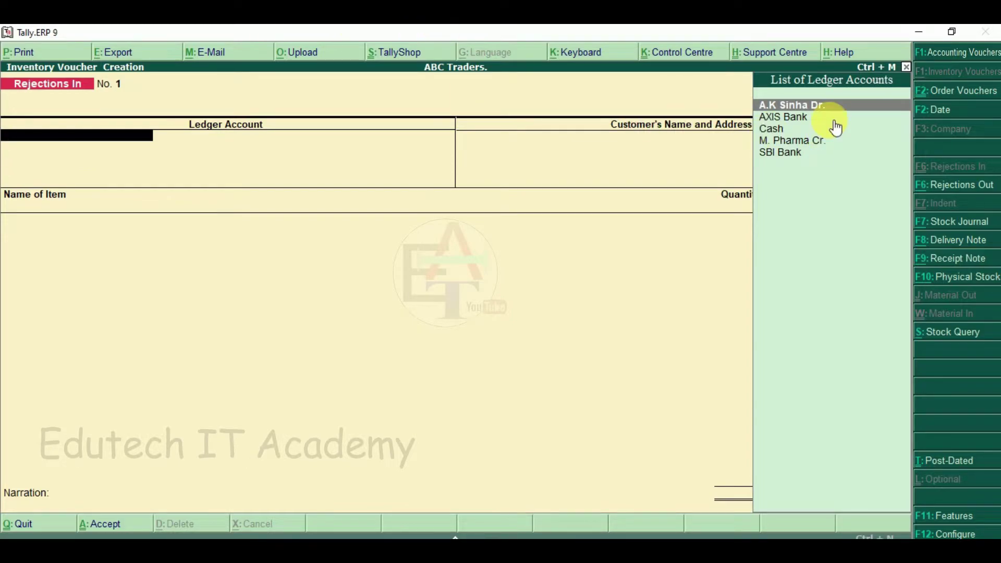
pyautogui.press('Return')
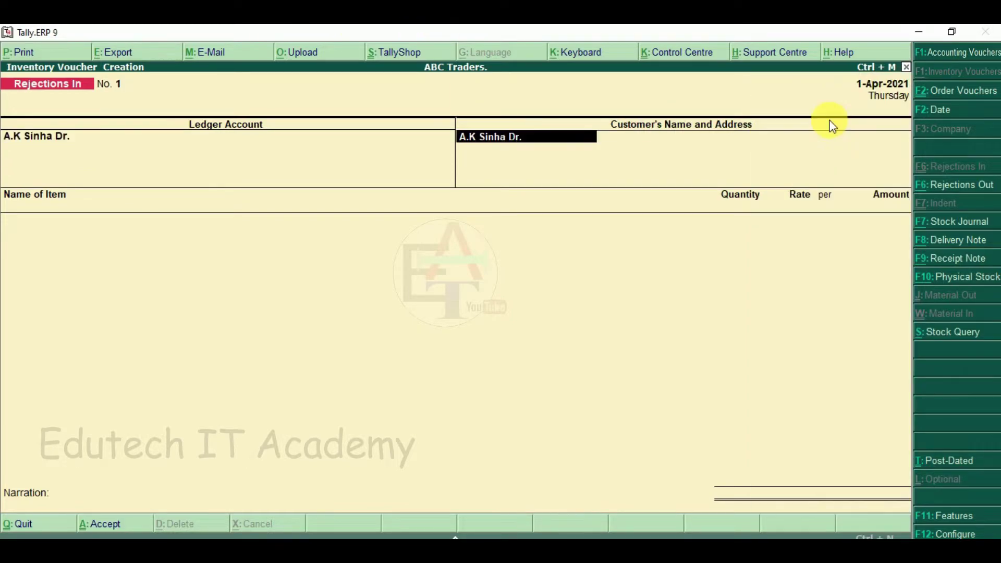
pyautogui.press('Return')
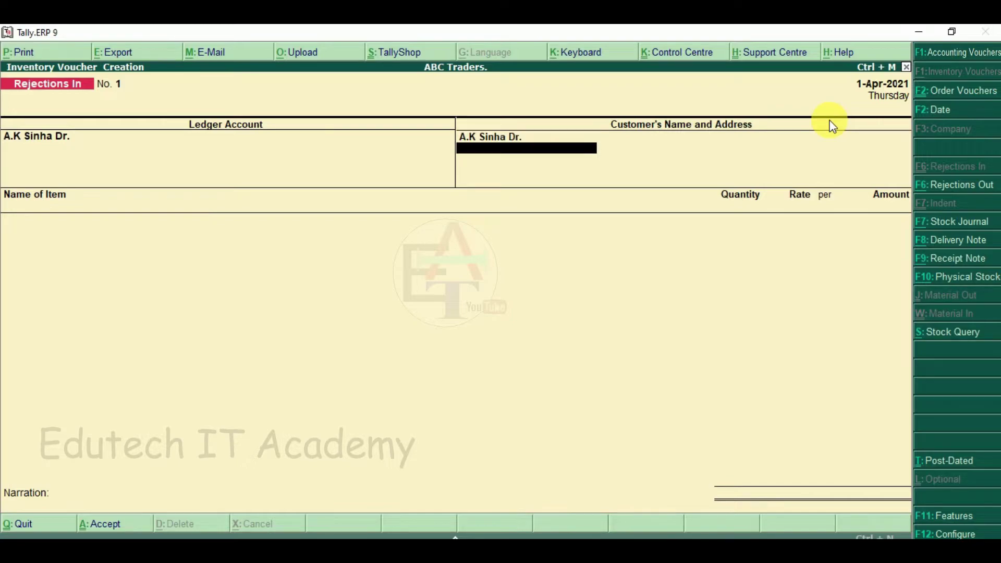
pyautogui.press('Return')
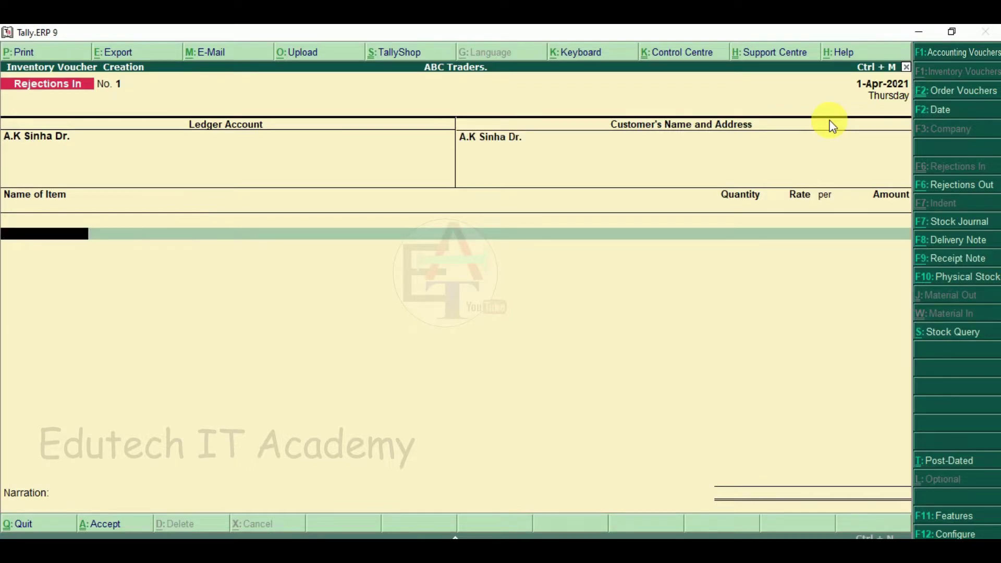
# Add Monitor from tracking del/001, Basirhat, as 1 pcs at 5,550.00.
pyautogui.click(61, 236)
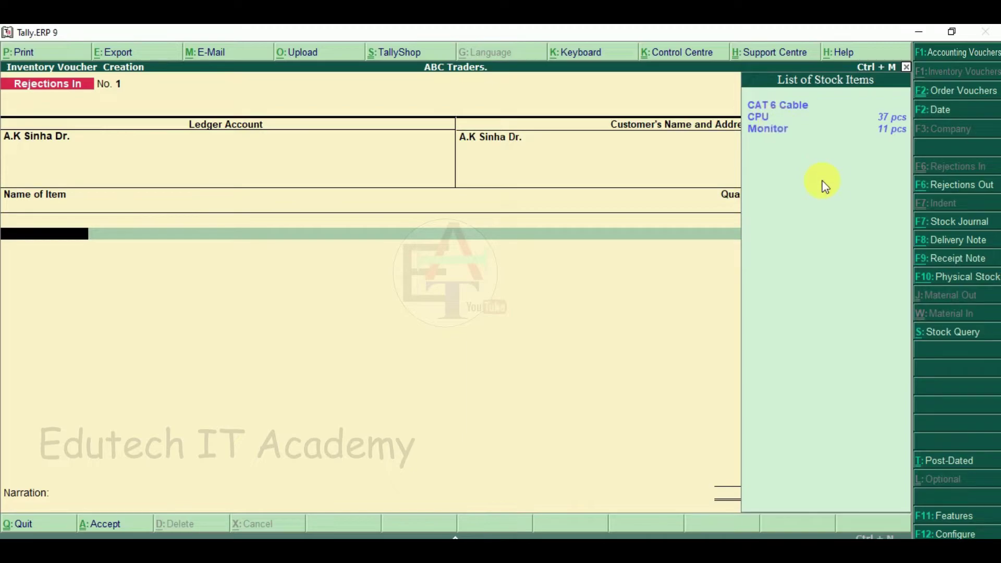
pyautogui.hotkey('alt', 'Tab')
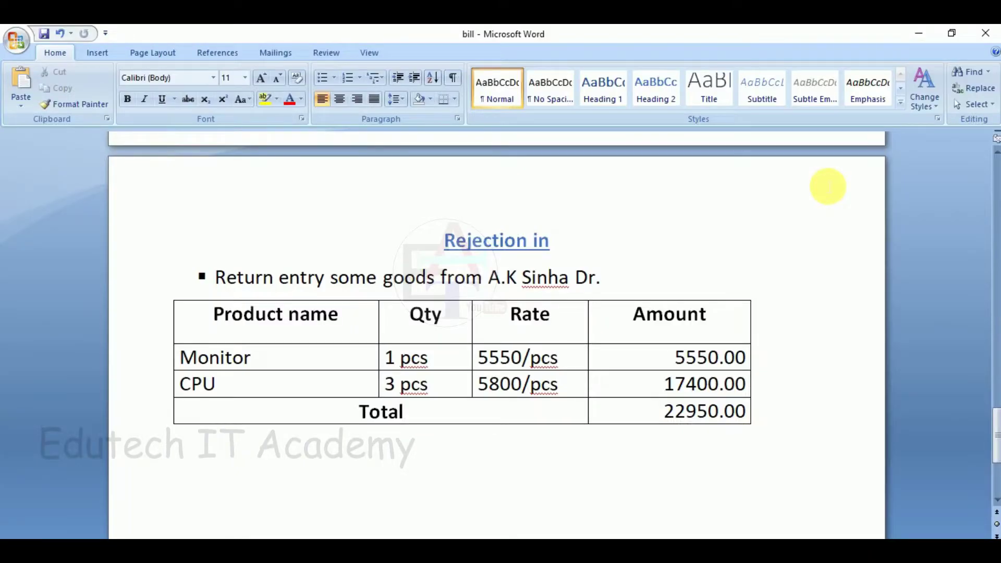
pyautogui.moveTo(407, 368)
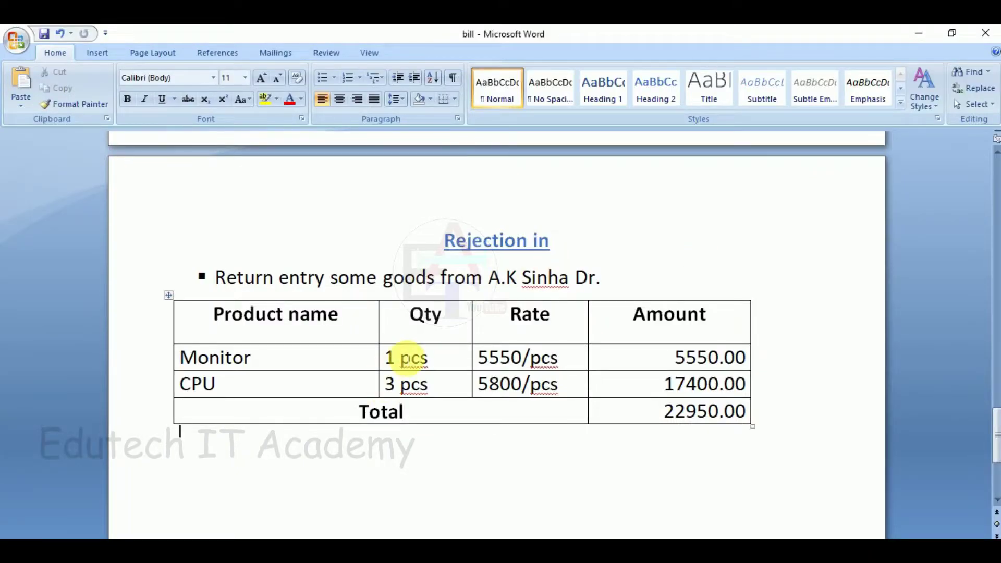
pyautogui.hotkey('alt', 'Tab')
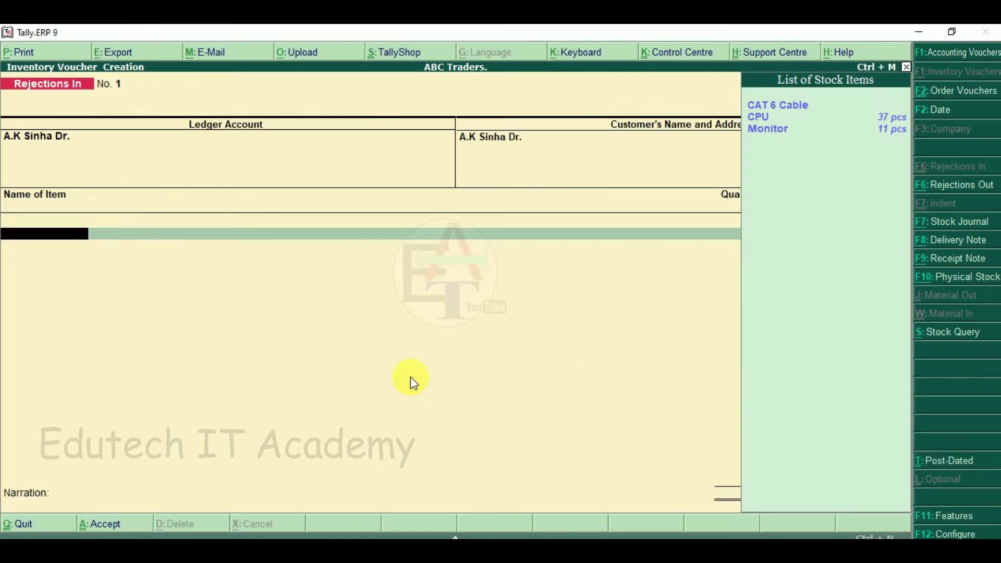
pyautogui.press('Down')
pyautogui.press('Down')
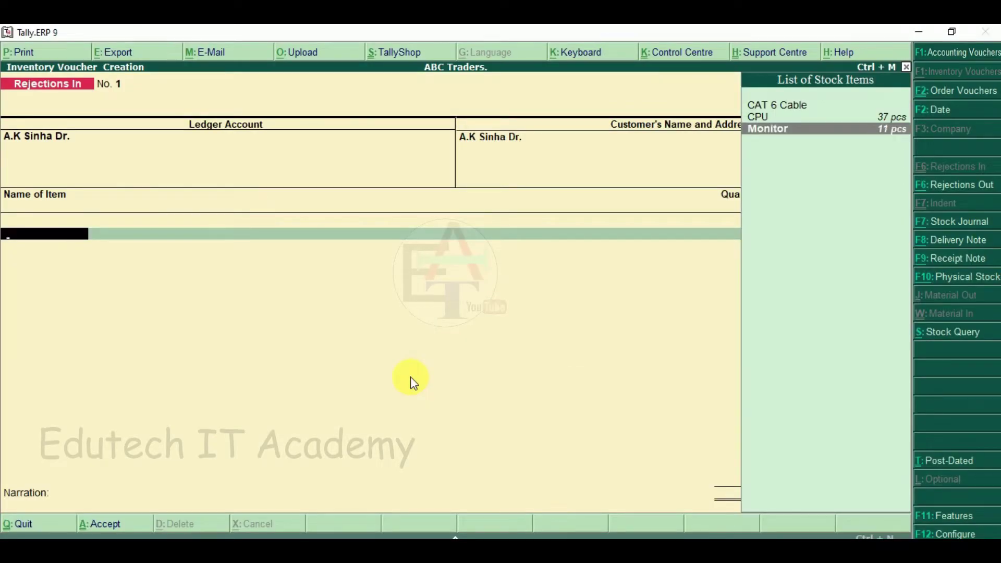
pyautogui.press('Return')
pyautogui.press('Down')
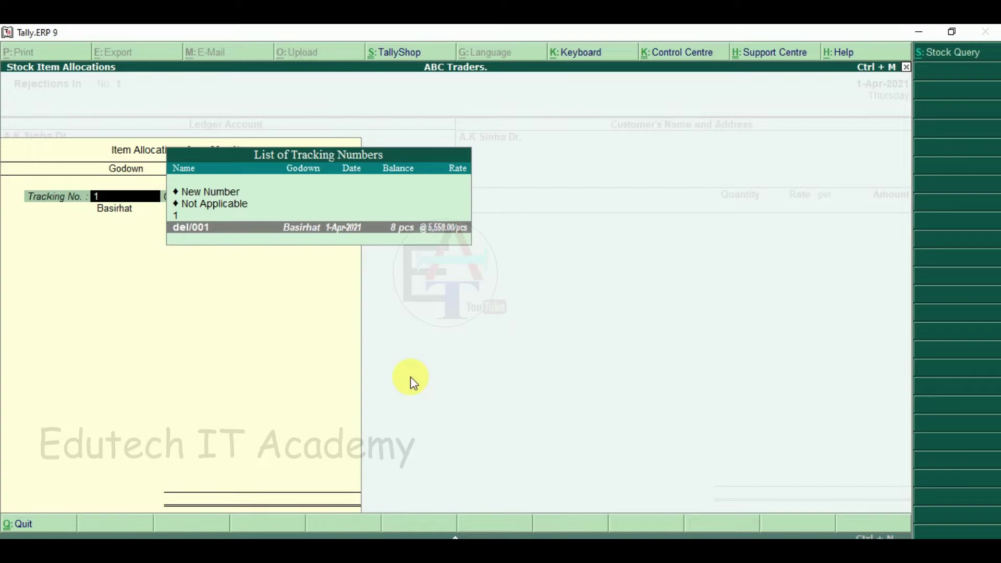
pyautogui.press('Return')
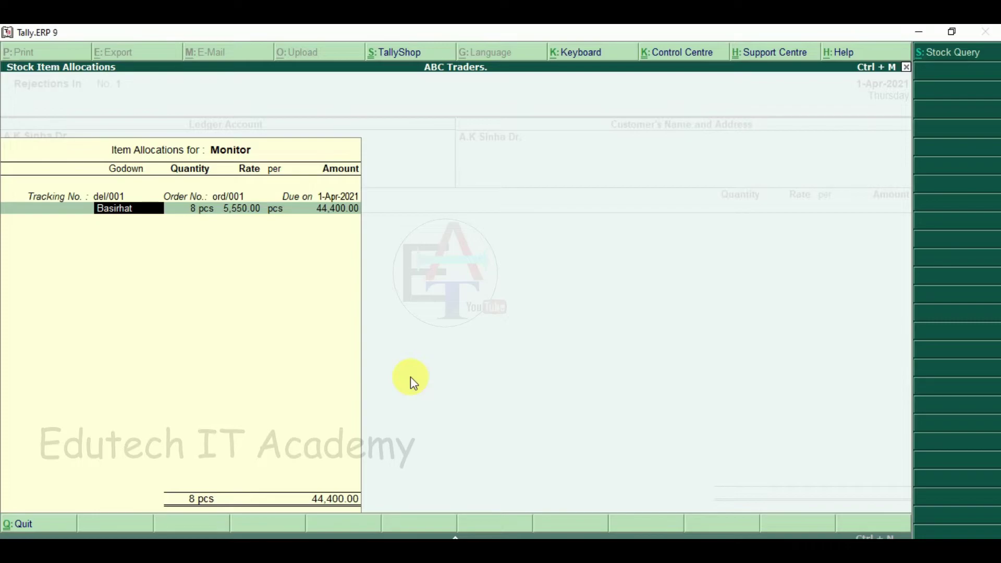
pyautogui.press('Return')
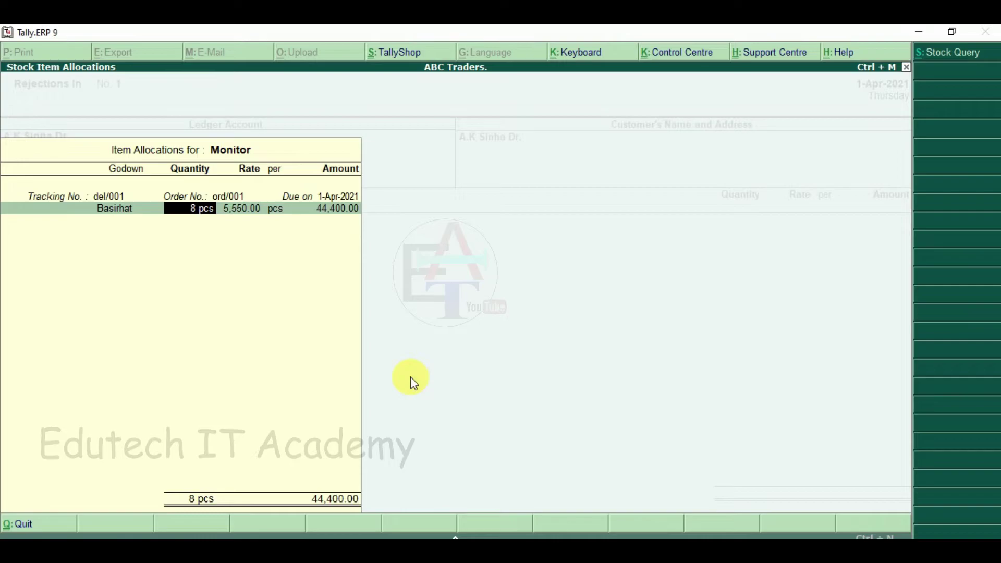
pyautogui.write('1')
pyautogui.press('Return')
pyautogui.press('Return')
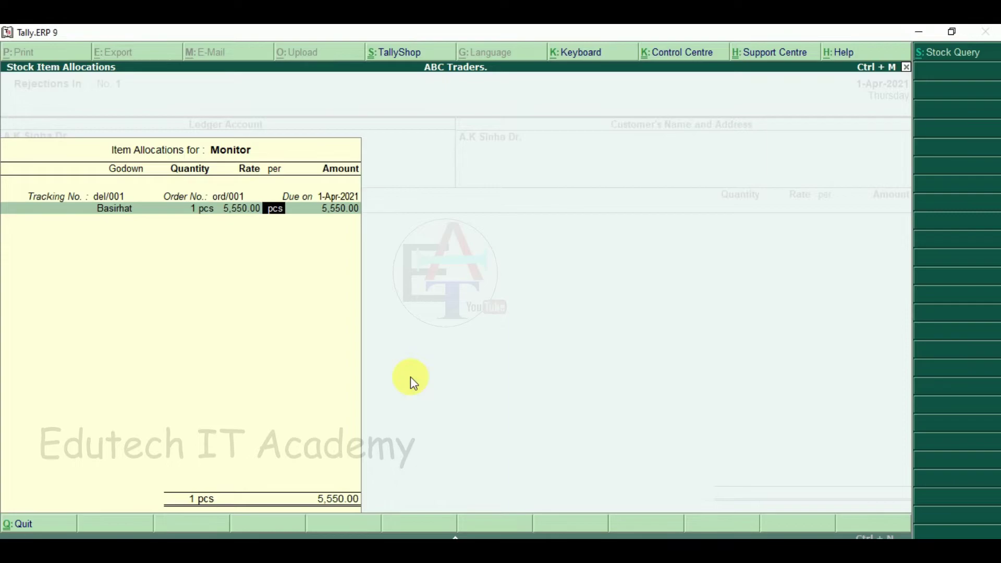
pyautogui.press('Return')
pyautogui.press('Return')
pyautogui.press('Return')
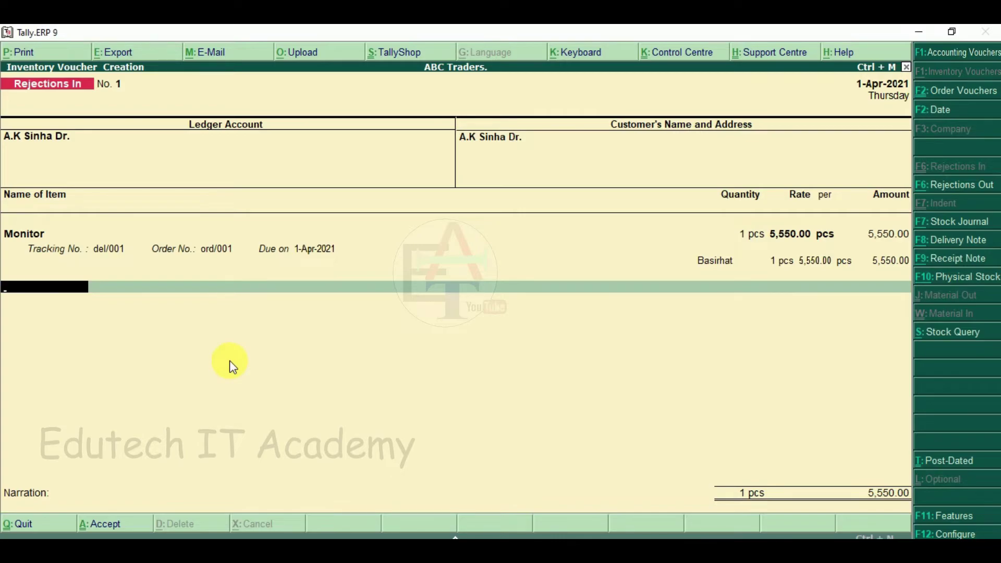
# Add CPU from tracking del/001 as 3 pcs at 5,800.00.
pyautogui.press('Down')
pyautogui.press('Down')
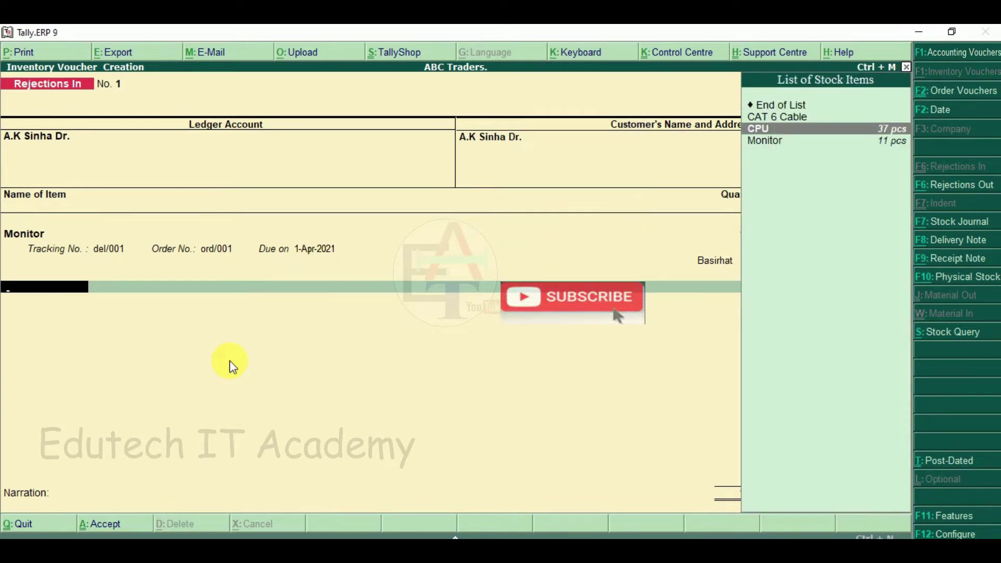
pyautogui.press('Return')
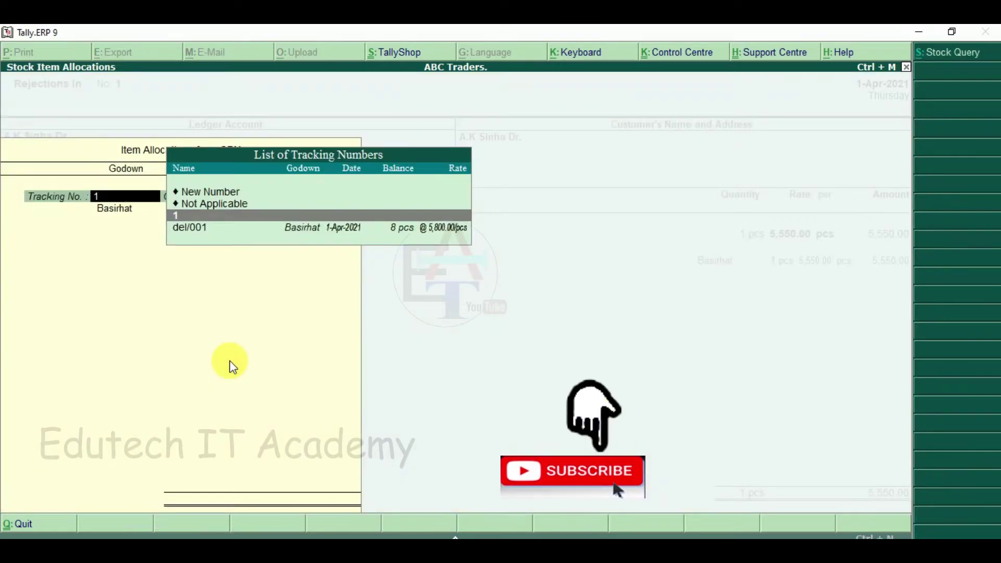
pyautogui.press('Down')
pyautogui.press('Return')
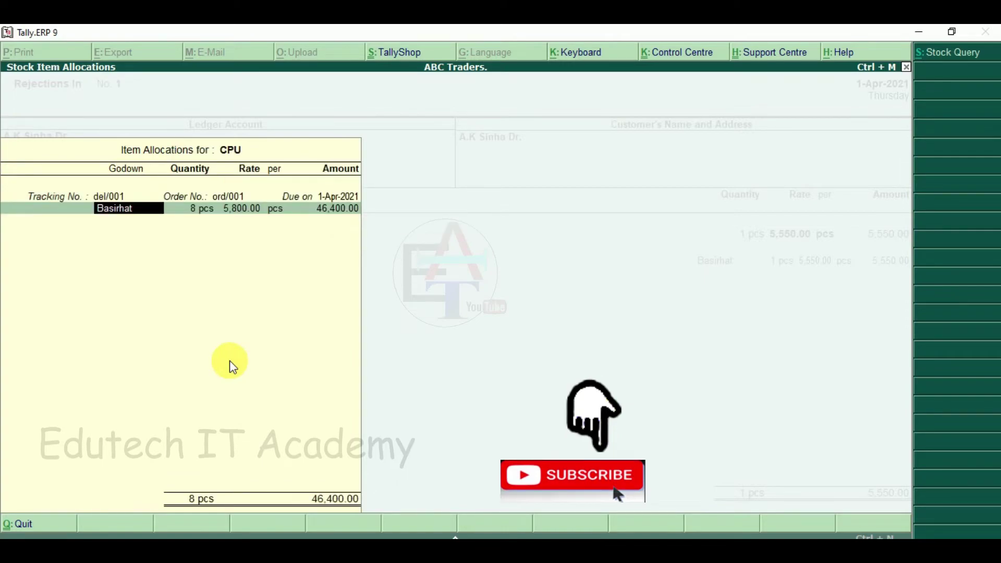
pyautogui.press('Return')
pyautogui.write('3')
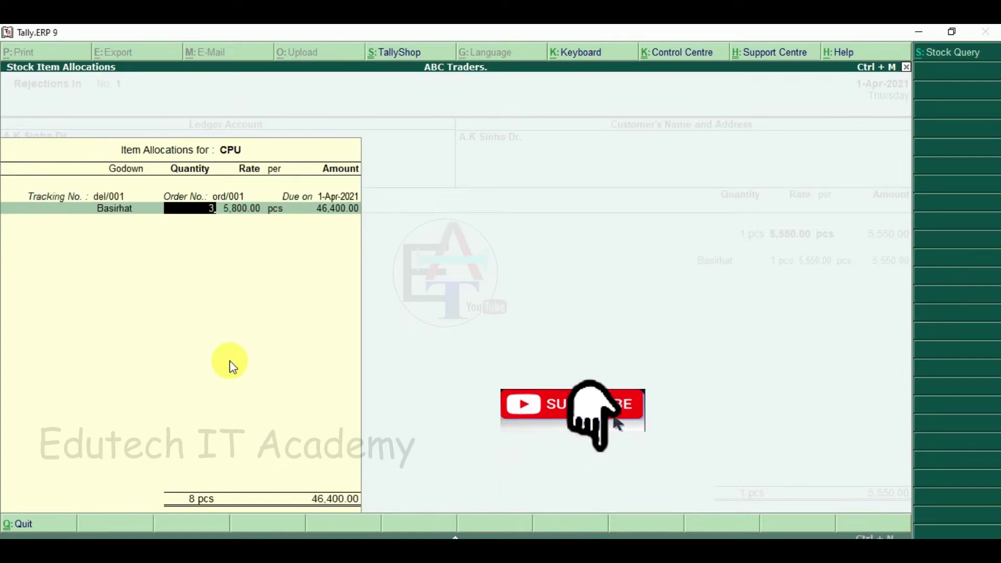
pyautogui.press('Return')
pyautogui.press('Return')
pyautogui.press('Return')
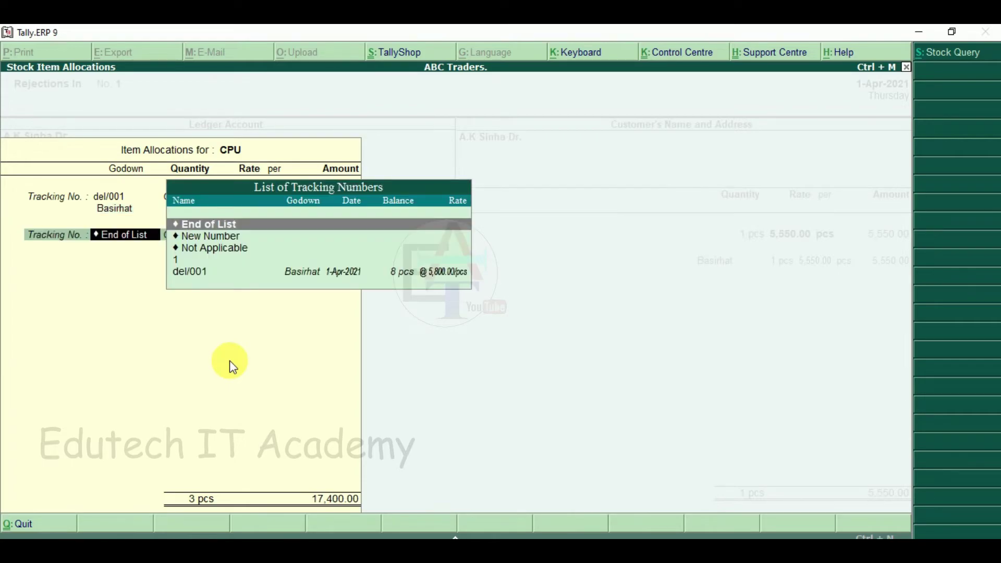
pyautogui.press('Return')
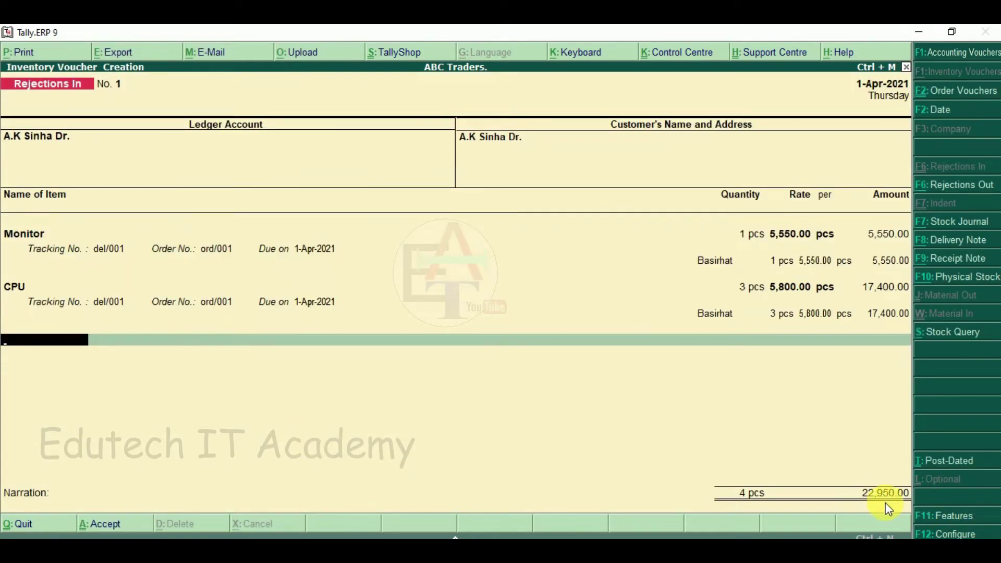
# Check the voucher's 22,950.00 total against the Word bill's total.
pyautogui.hotkey('alt', 'Tab')
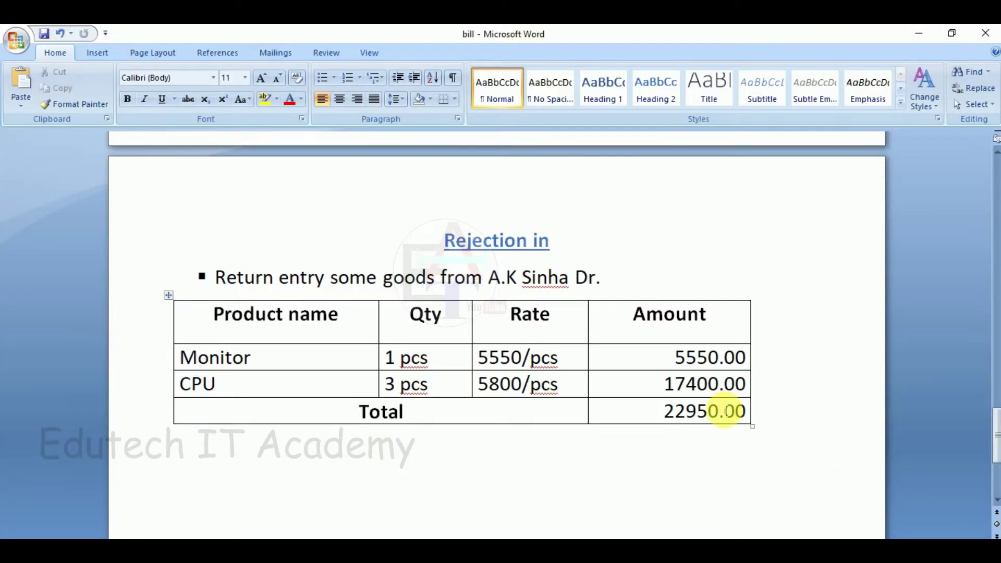
pyautogui.moveTo(664, 413); pyautogui.dragTo(711, 413)
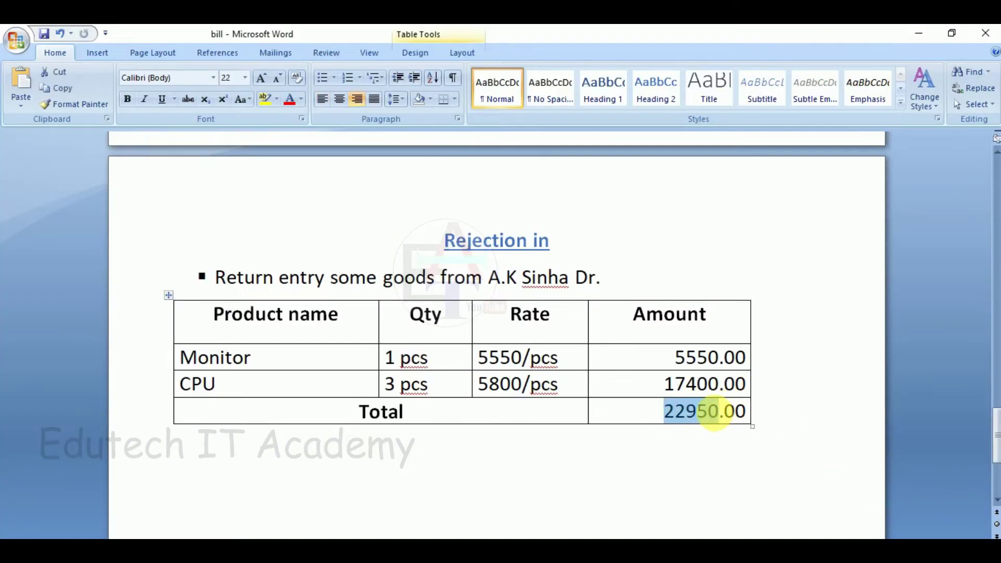
pyautogui.hotkey('alt', 'Tab')
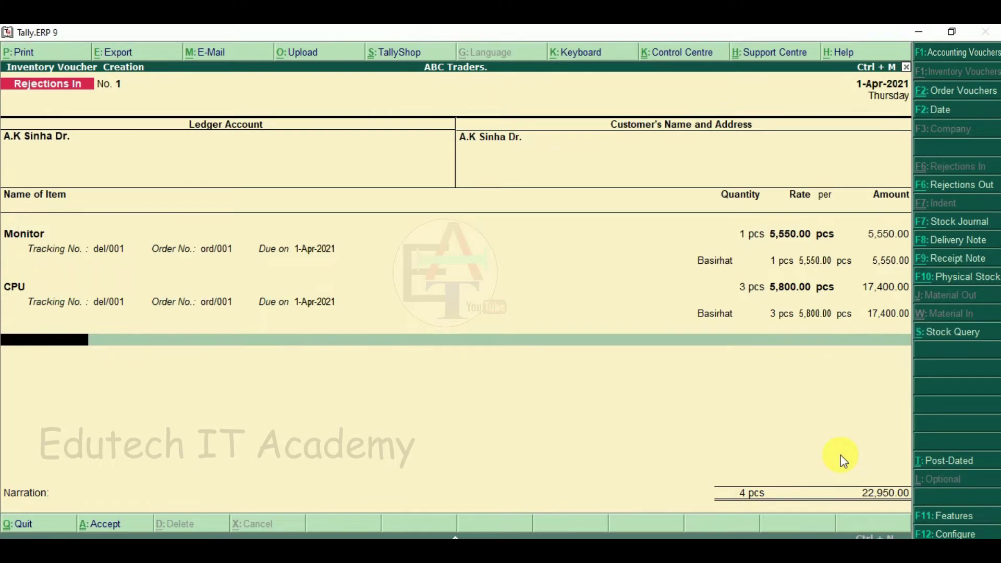
# Enter a narration noting goods returned from the customer and accept the voucher.
pyautogui.press('Return')
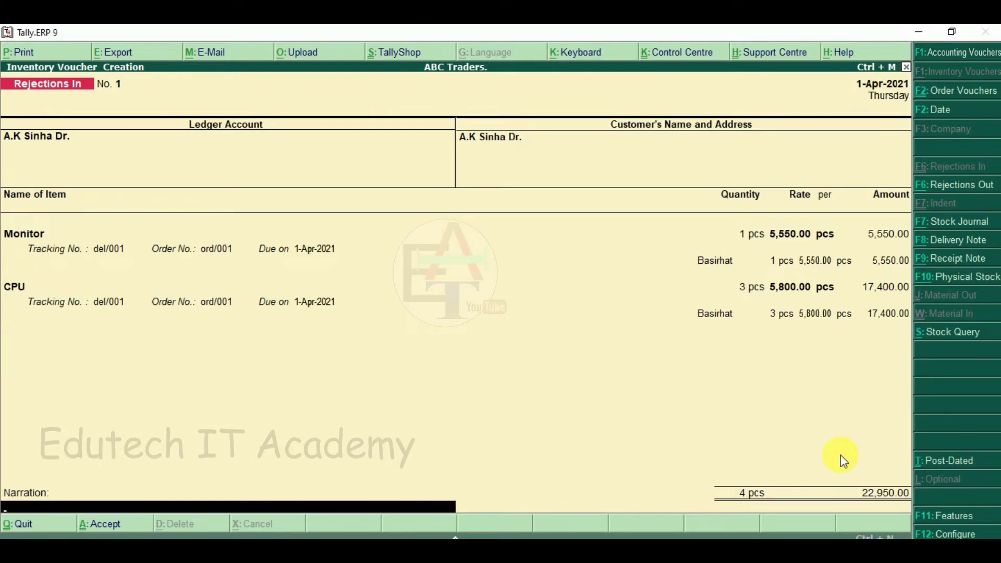
pyautogui.write('retu')
pyautogui.write('rn goo')
pyautogui.write('ds from')
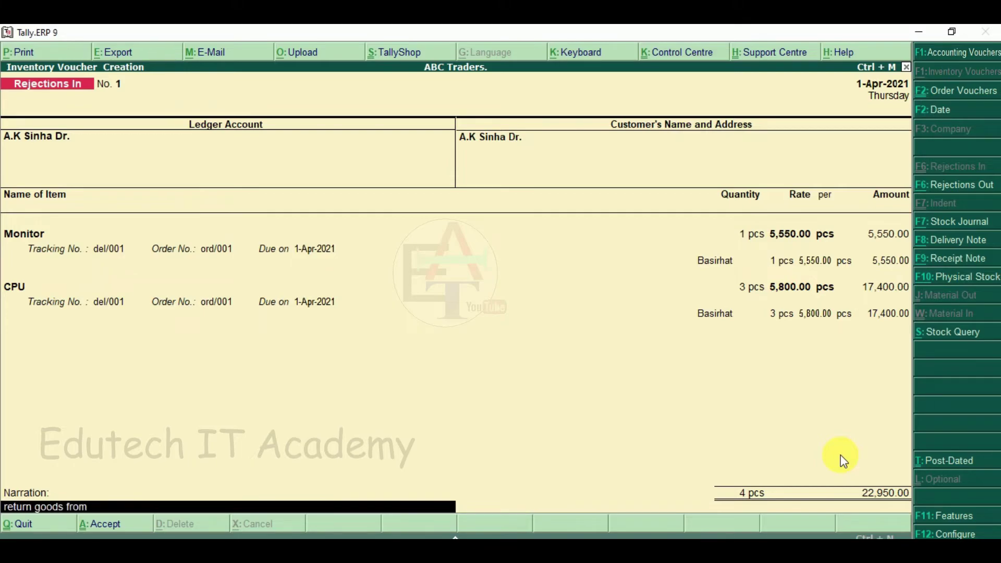
pyautogui.write(' A K Si')
pyautogui.write('nha Dr.')
pyautogui.press('Return')
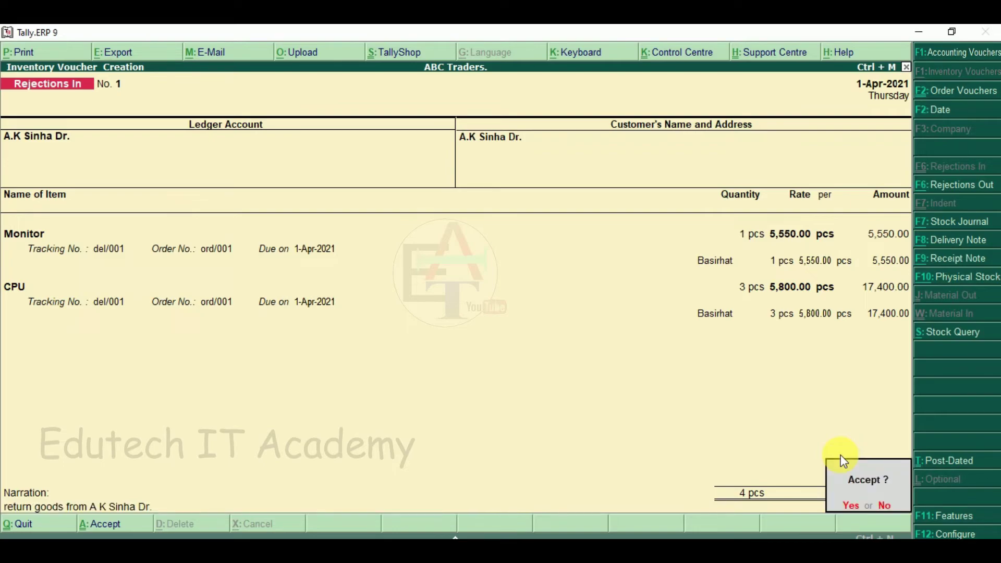
pyautogui.press('Return')
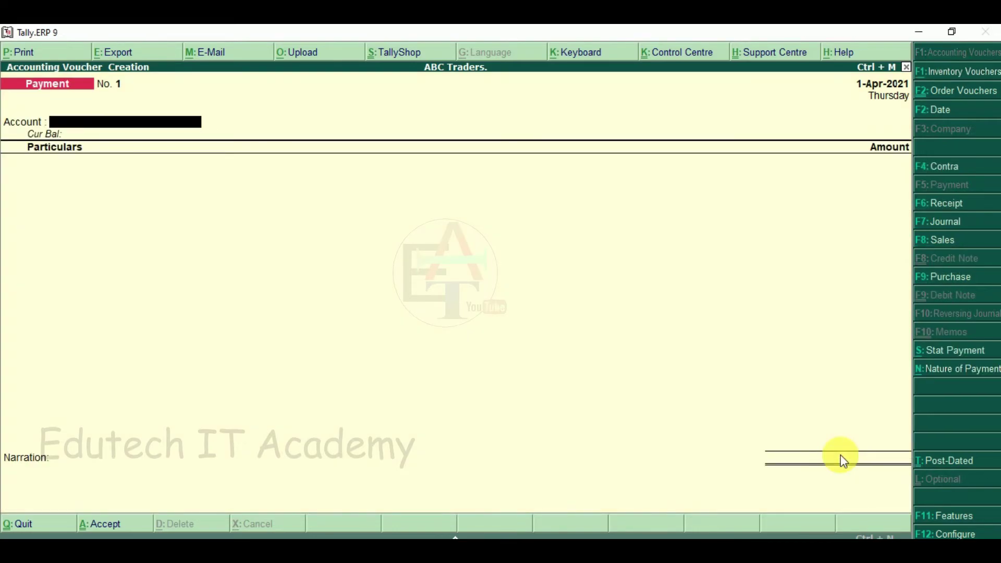